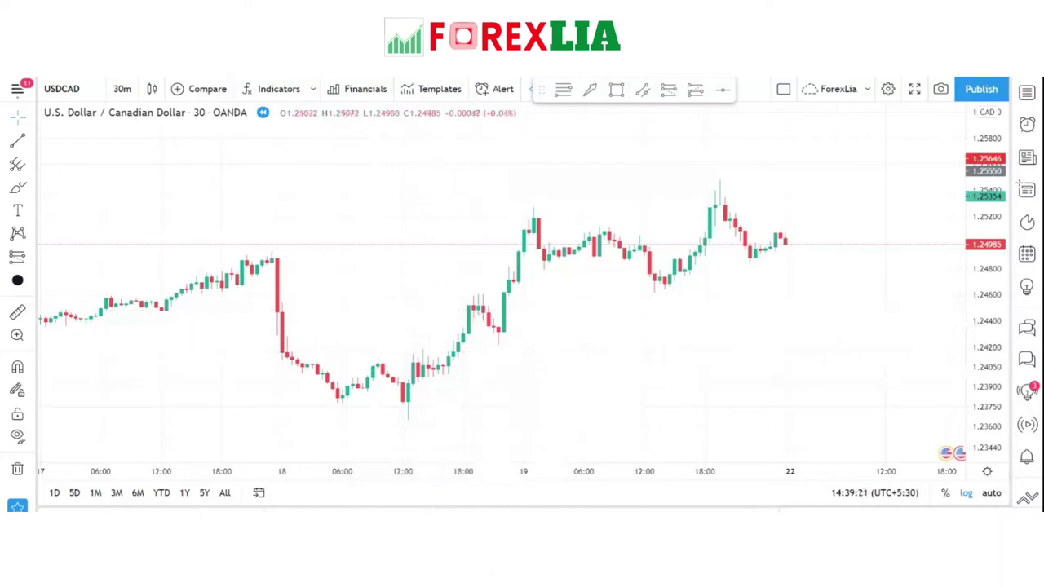
Confirm the chart stays on the USD/CAD pair at the 30-minute timeframe
left_click(62, 89)
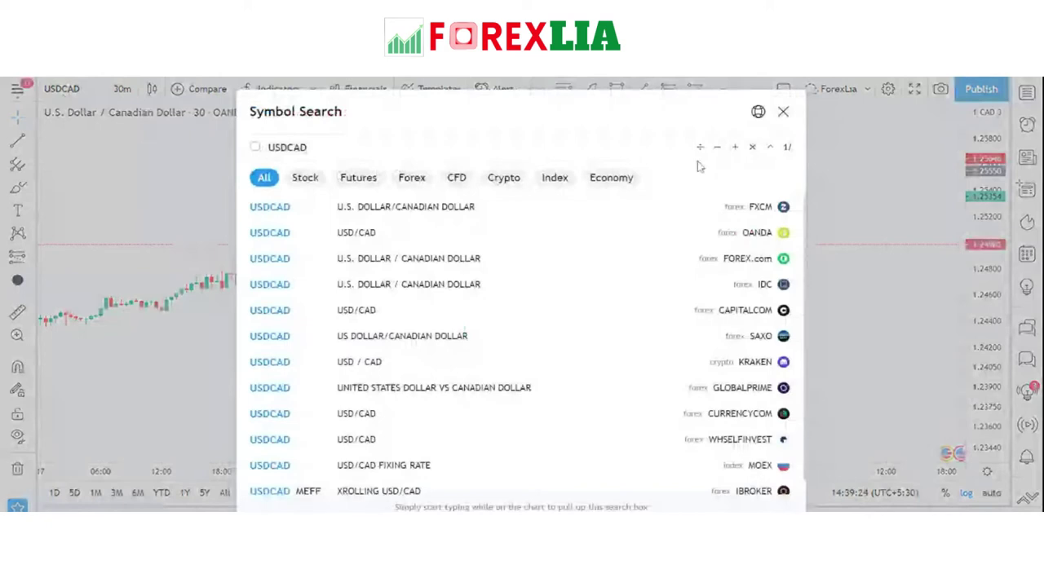
left_click(783, 112)
left_click(122, 90)
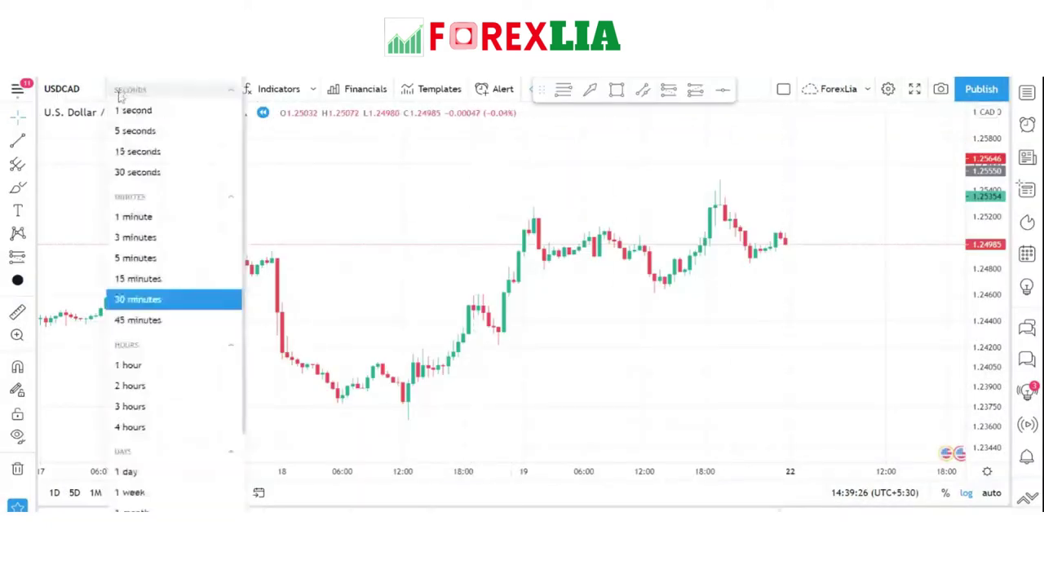
left_click(137, 300)
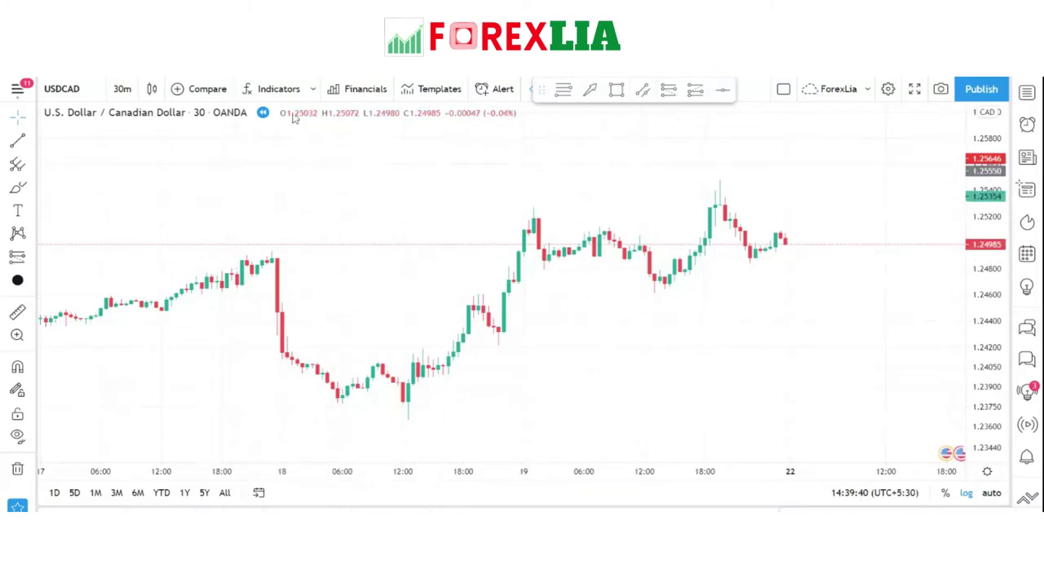
Add the built-in Stochastic oscillator via an 'sto' search and pan to the latest candles
left_click(278, 89)
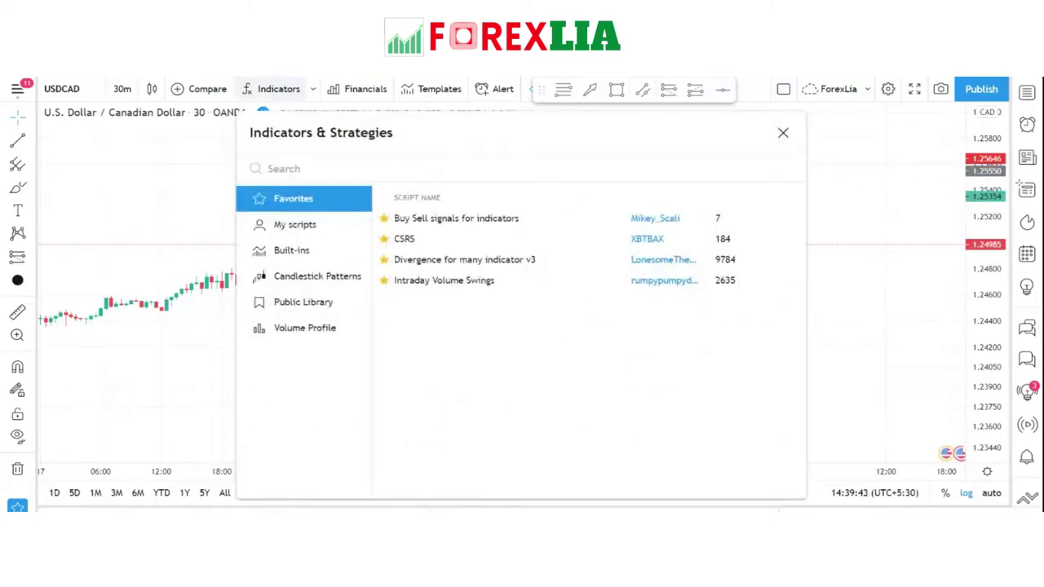
type("sTO")
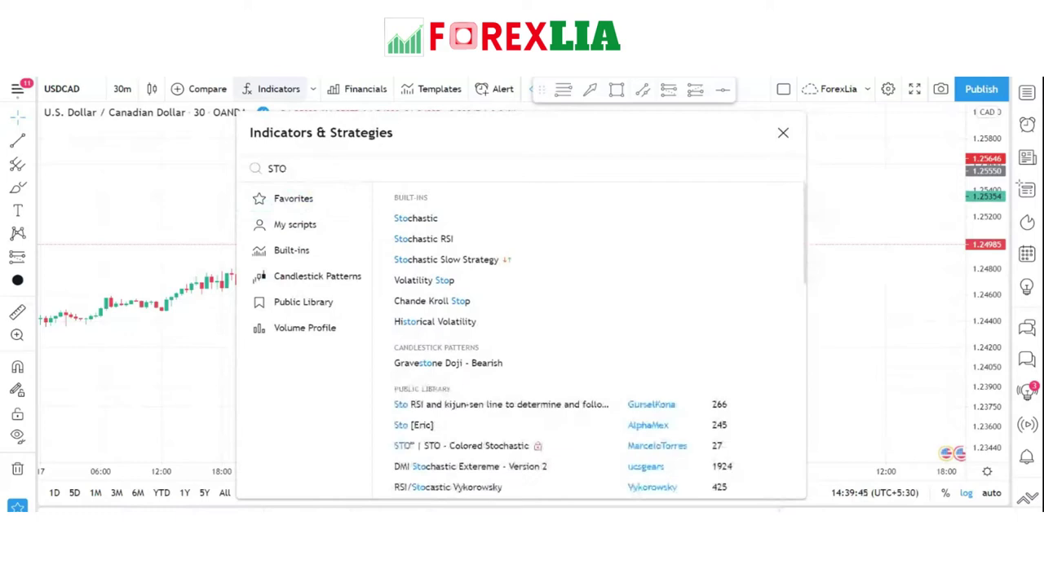
left_click(437, 229)
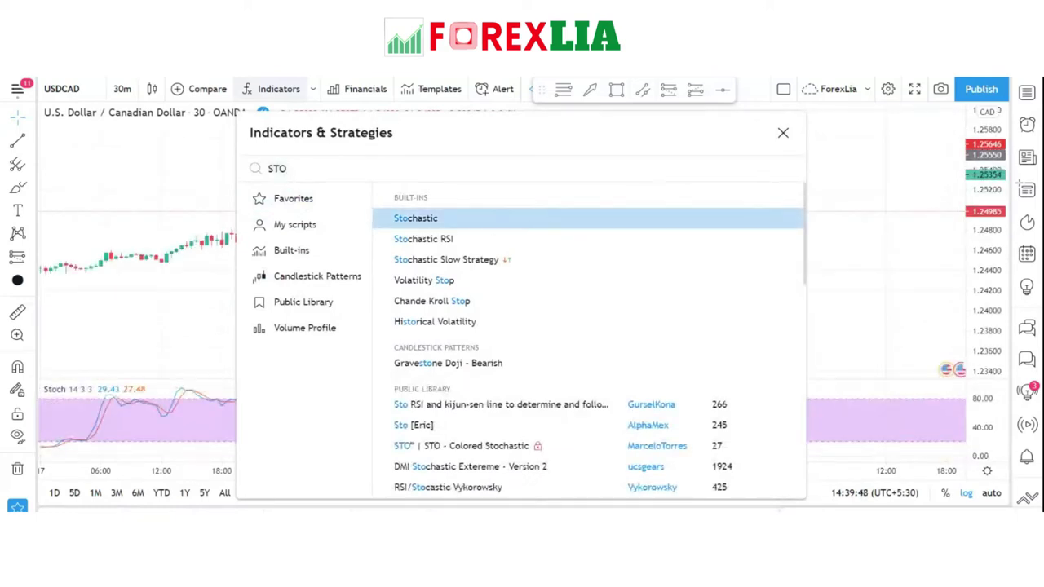
left_click(783, 134)
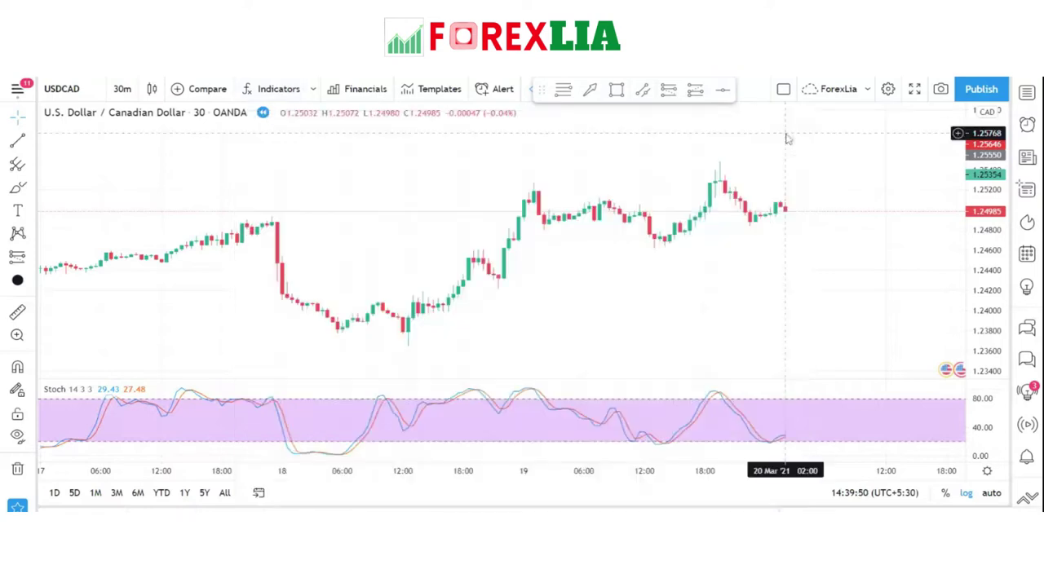
left_click_drag(573, 343, 448, 310)
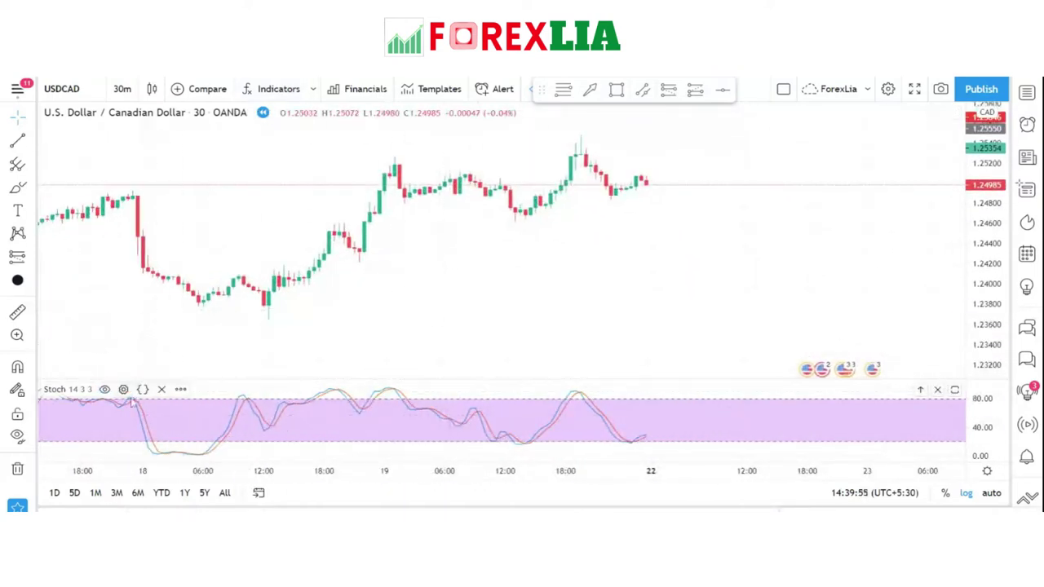
Keep the Stochastic inputs at K 14, D 3, Smooth 3 and stretch its pane's value scale
left_click(124, 389)
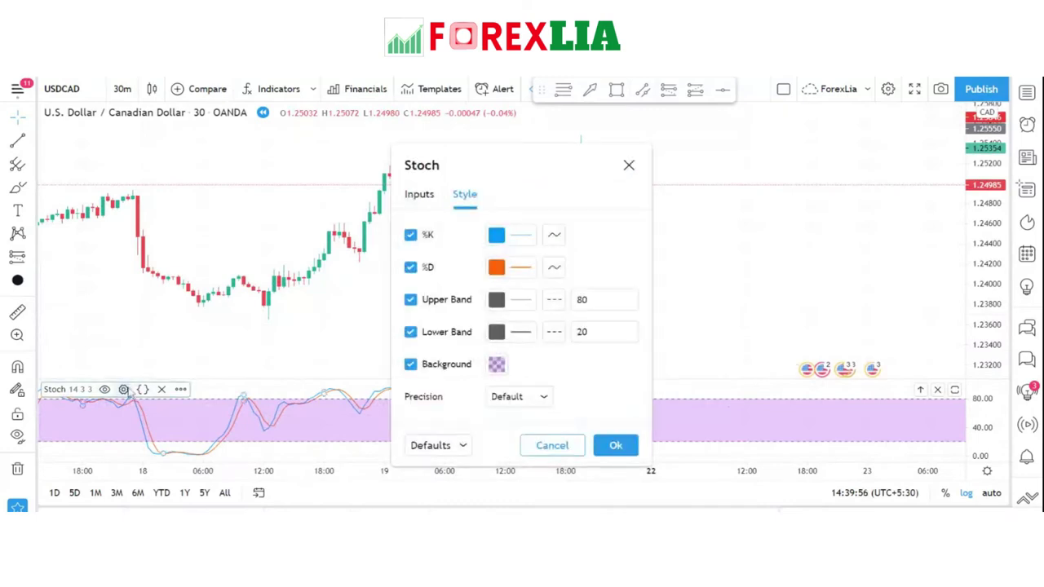
left_click(419, 196)
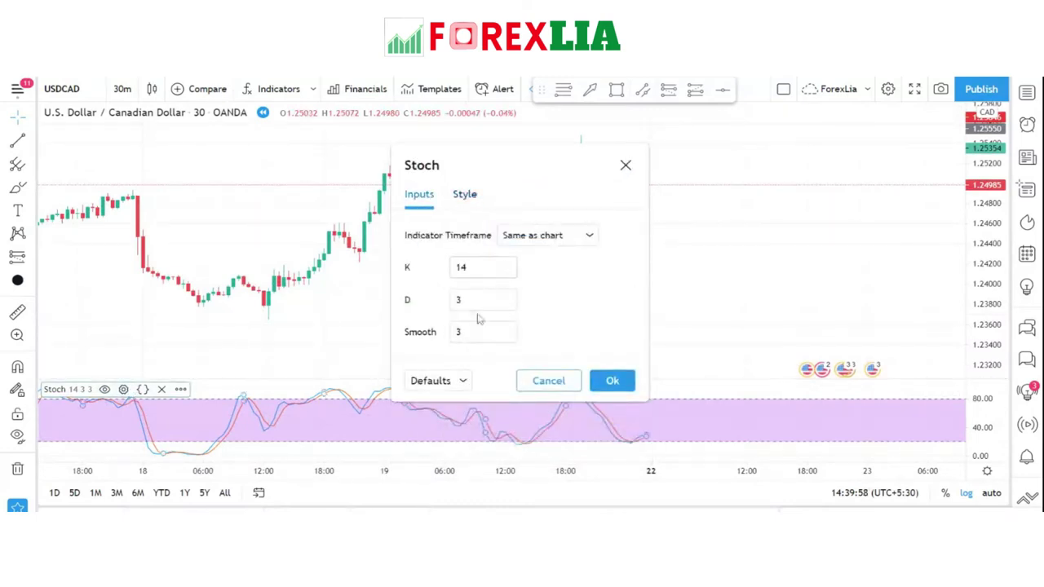
left_click(611, 381)
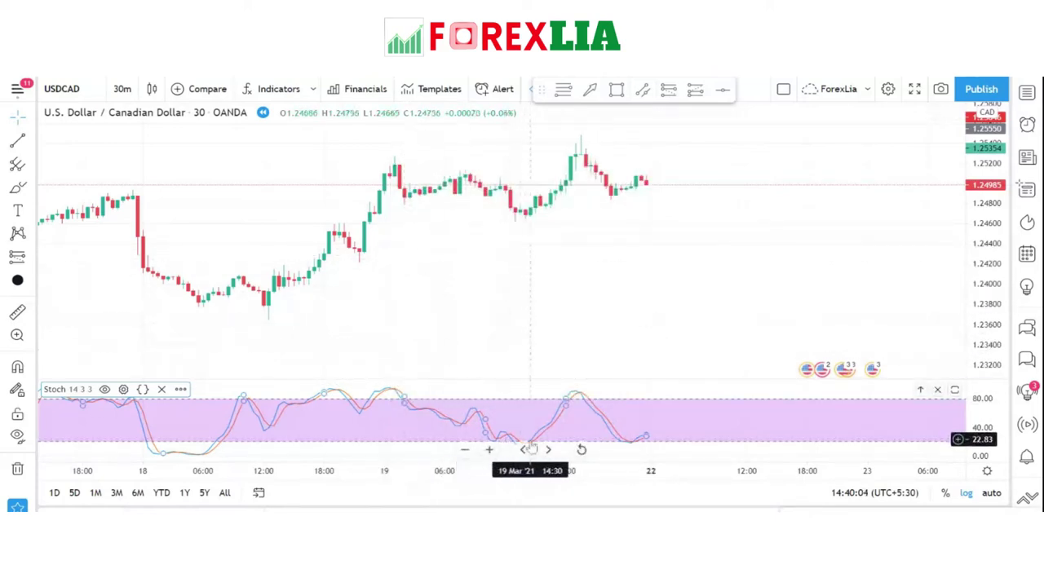
left_click_drag(979, 424, 829, 437)
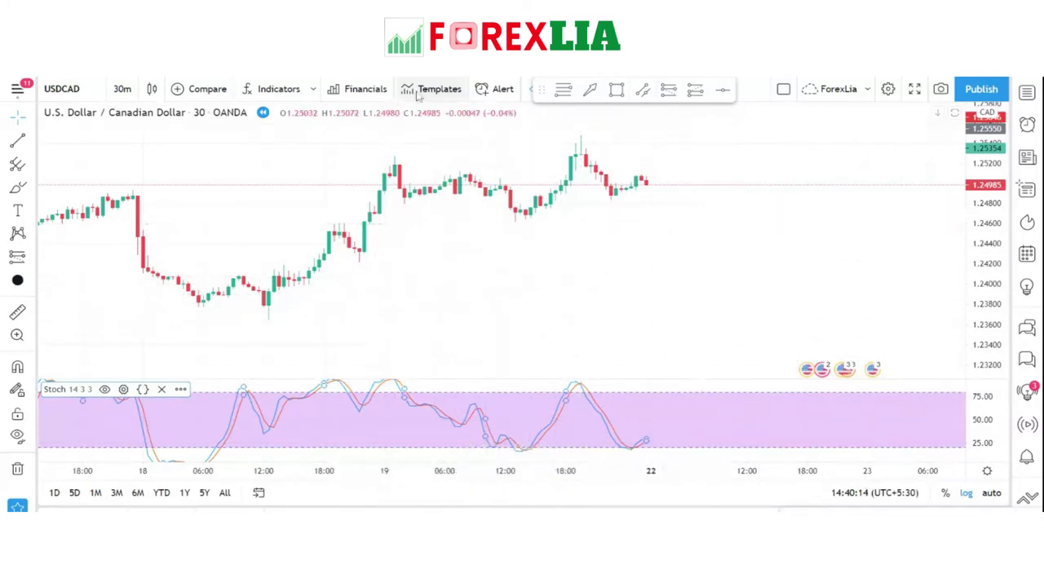
Add a Moving Average Exponential overlay by searching 'EMA' in the indicators list
left_click(281, 89)
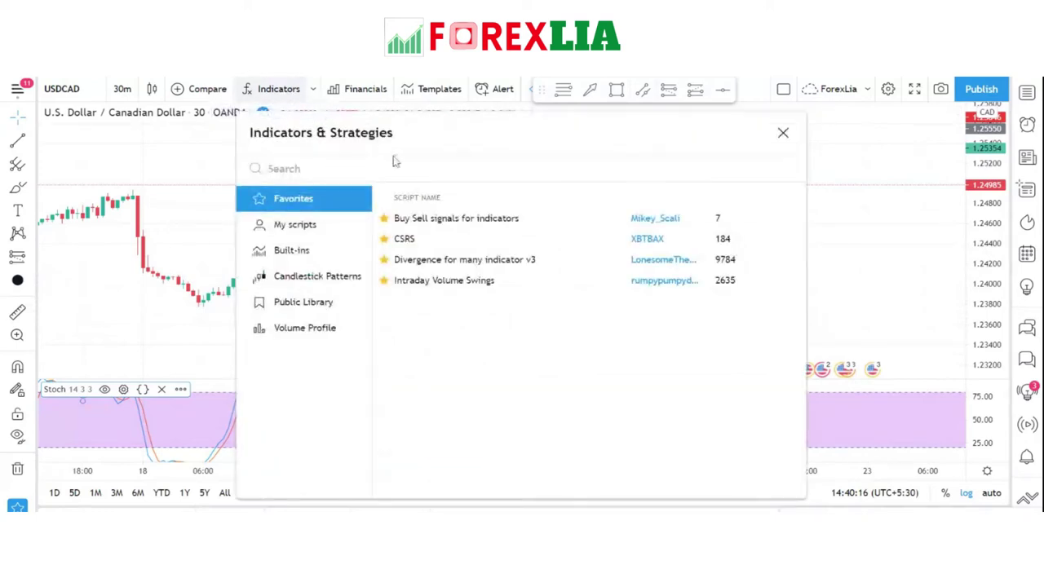
type("EMA")
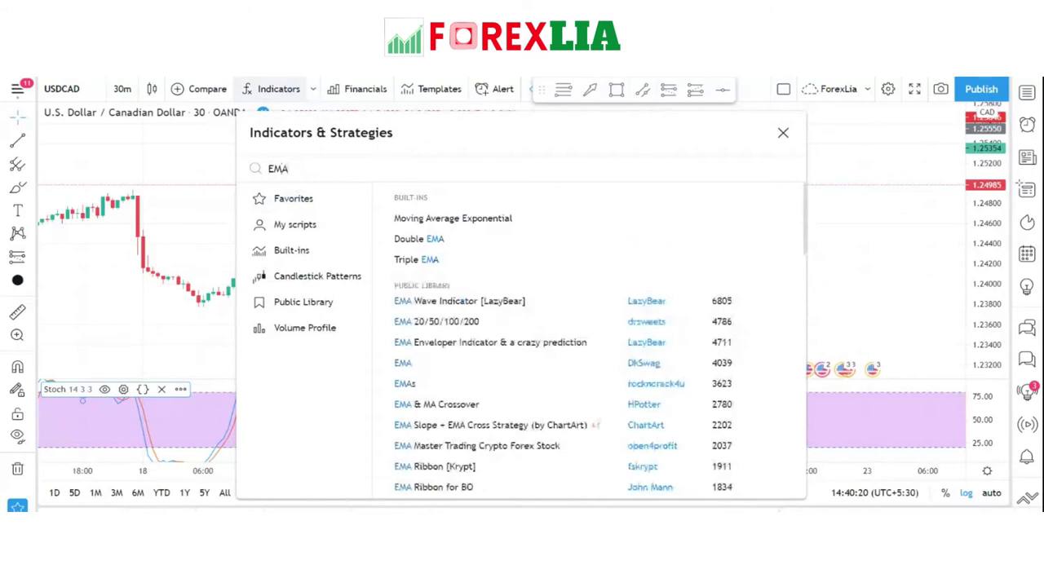
left_click(432, 217)
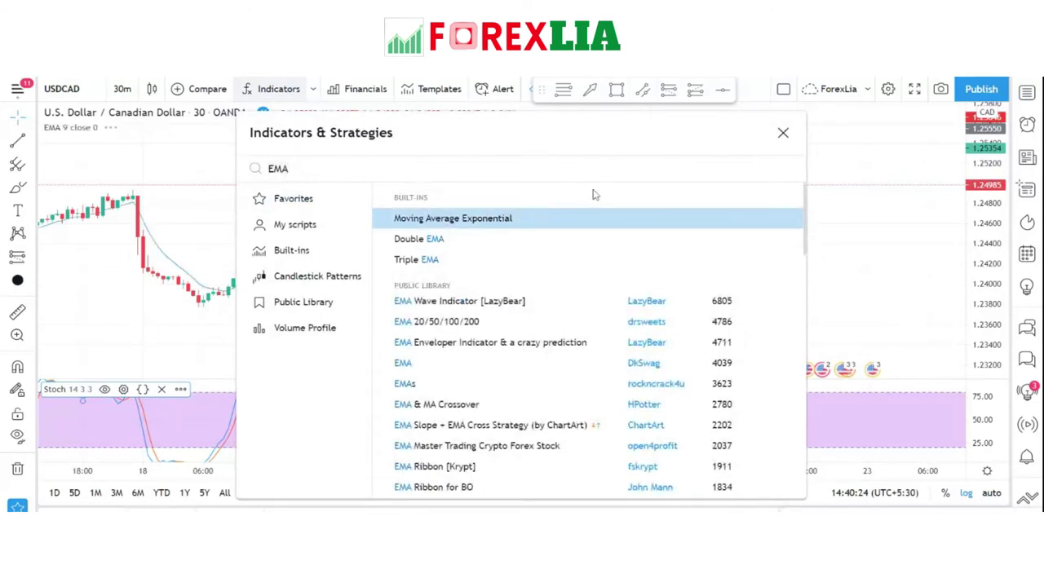
left_click(782, 132)
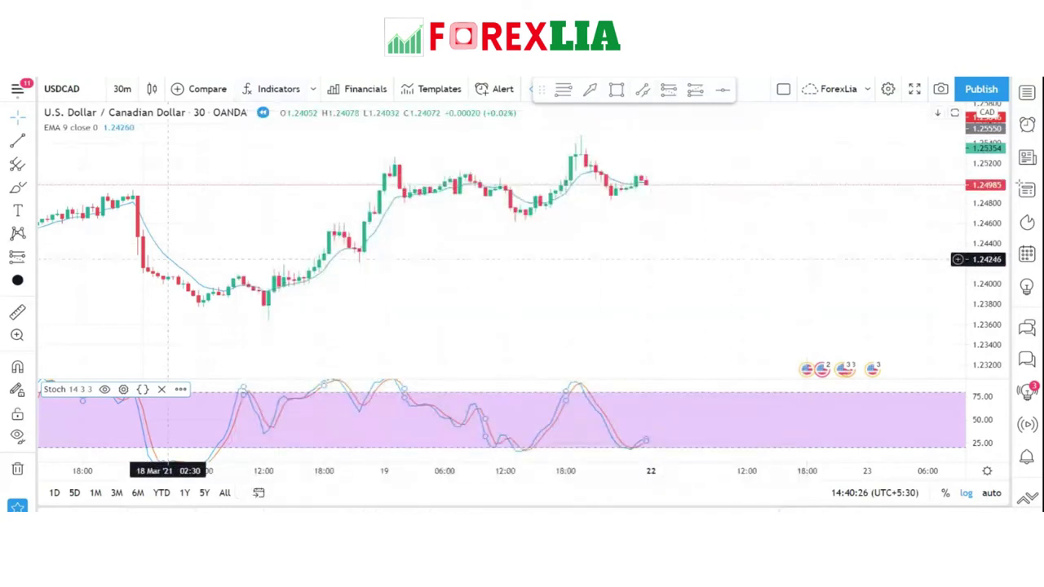
Change the EMA length from 9 to 200 and draw it black at the second thickness
left_click(129, 129)
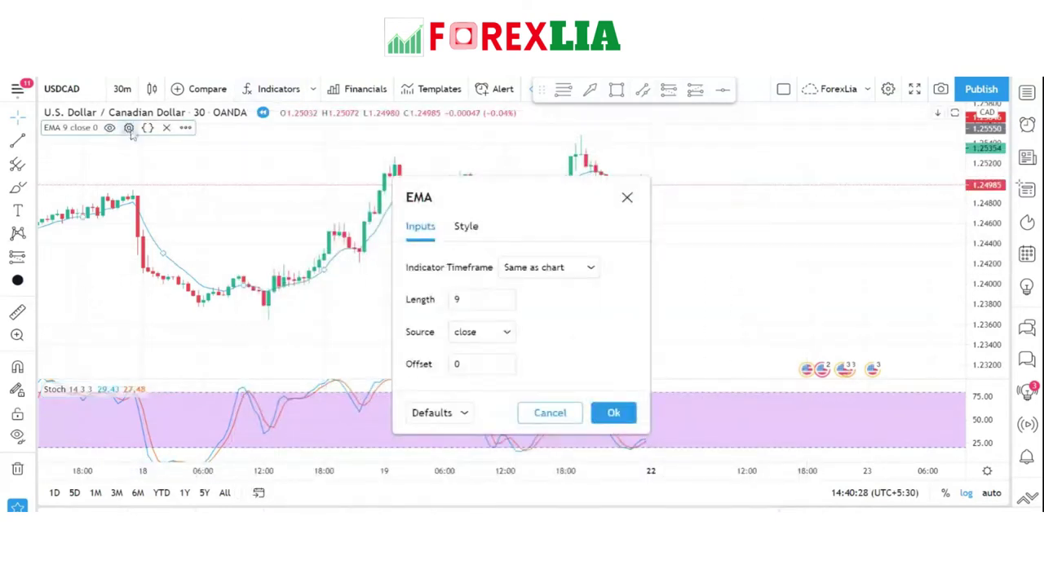
left_click_drag(458, 299, 448, 303)
type("20")
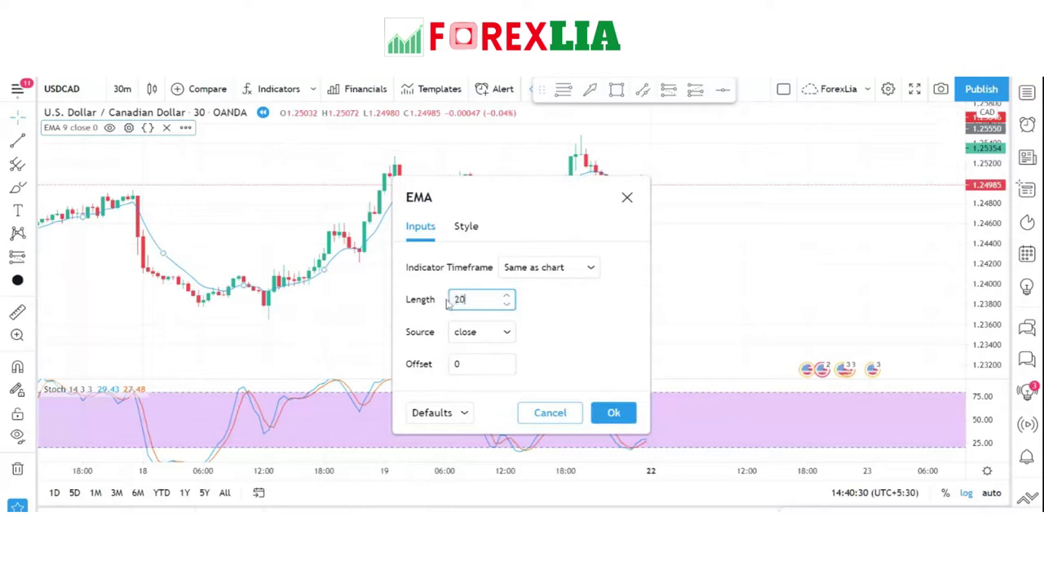
type("0")
left_click(465, 227)
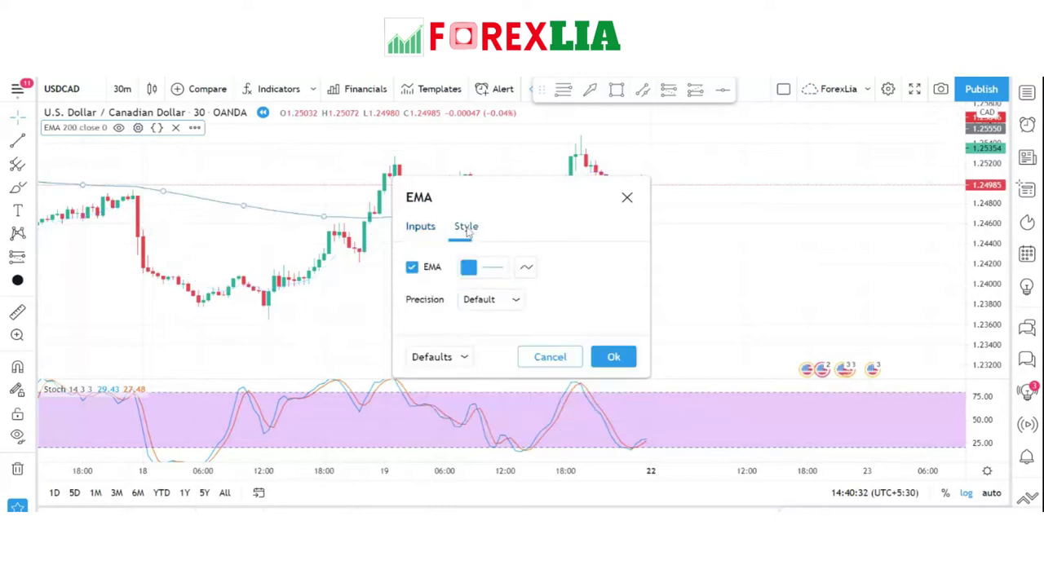
left_click(472, 268)
left_click(611, 295)
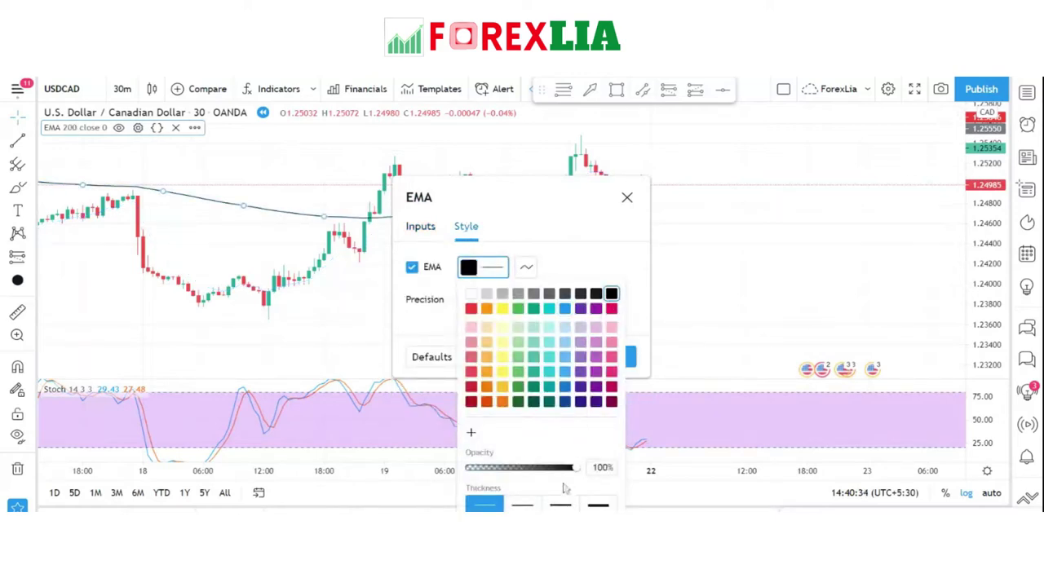
left_click(528, 506)
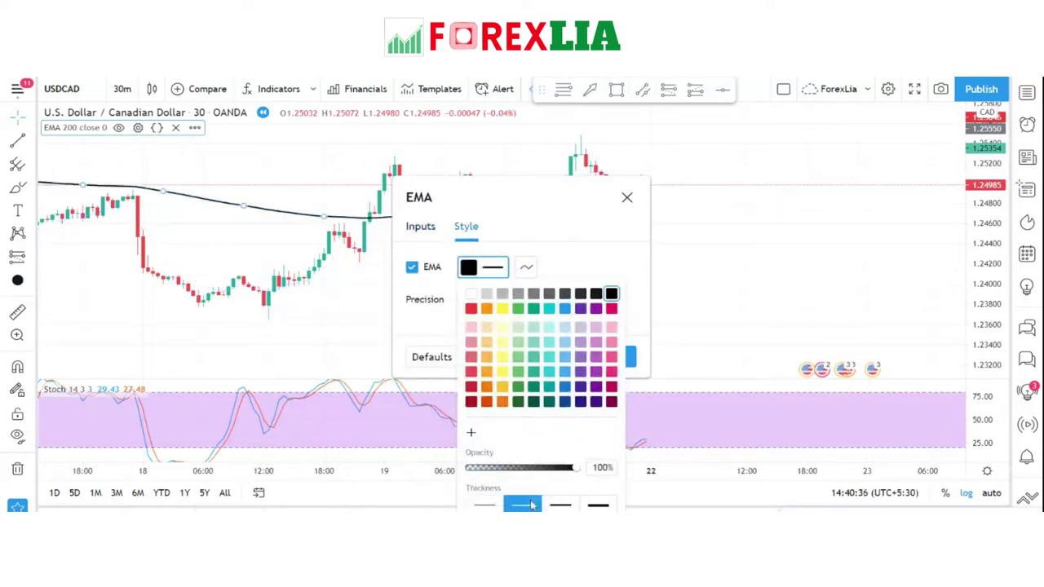
left_click(576, 262)
left_click(424, 227)
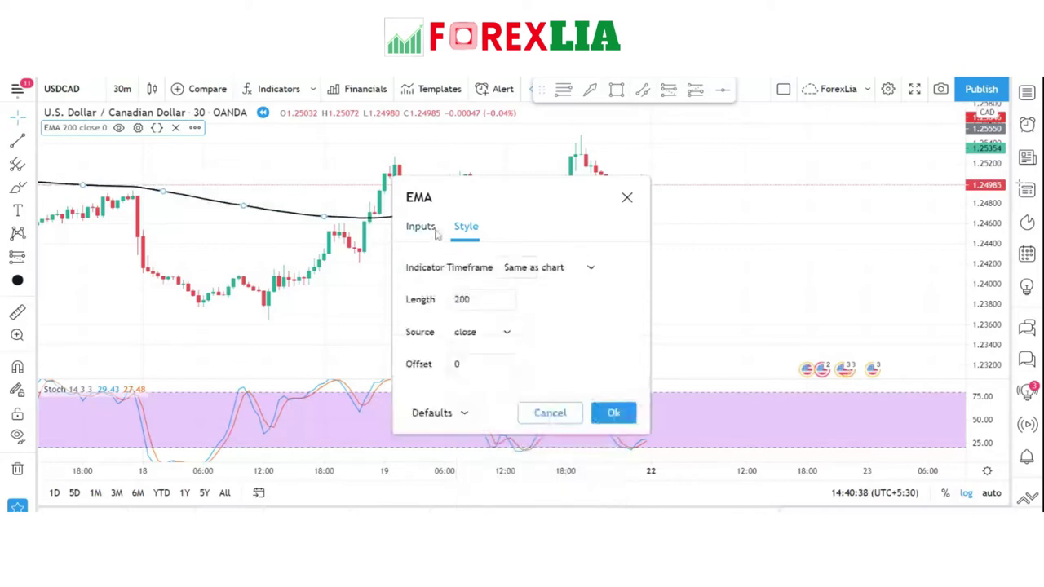
left_click(618, 413)
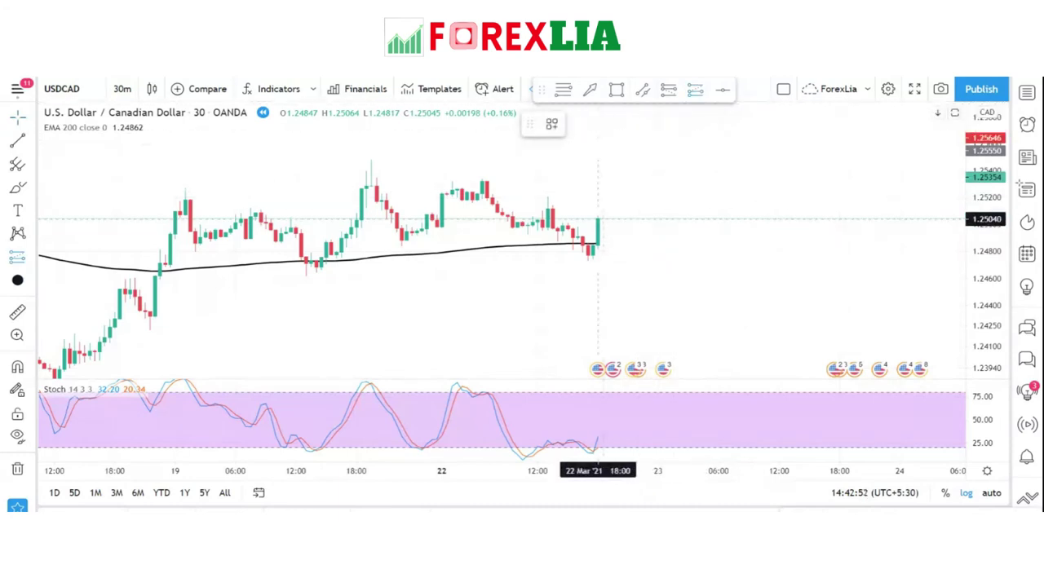
Place a long position at the last candle, stop near 1.2482, target near 1.2552, box widened rightward
left_click(599, 219)
left_click_drag(598, 266, 607, 249)
left_click_drag(598, 168, 587, 155)
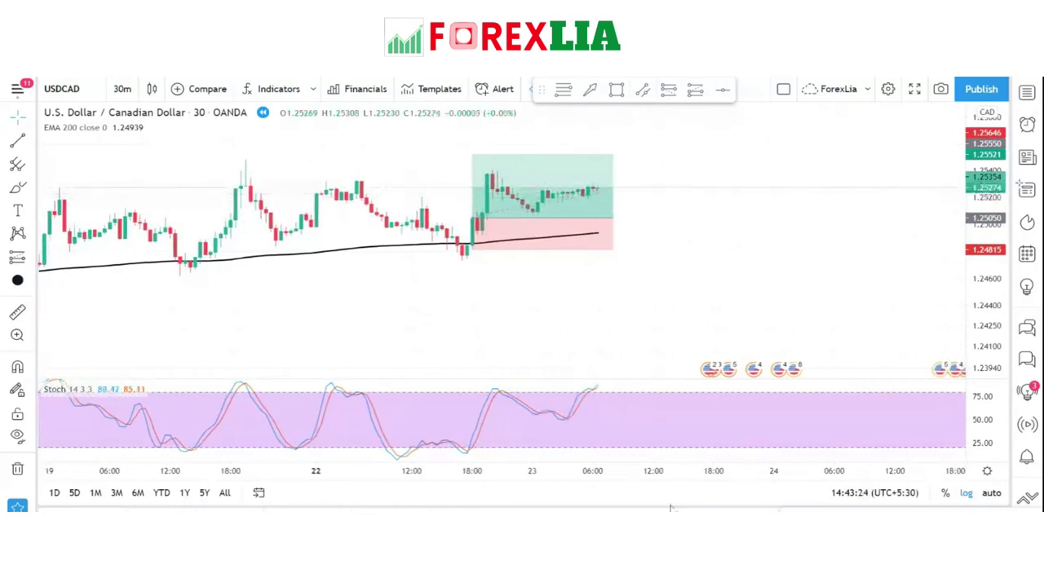
left_click(613, 218)
left_click_drag(642, 222, 710, 219)
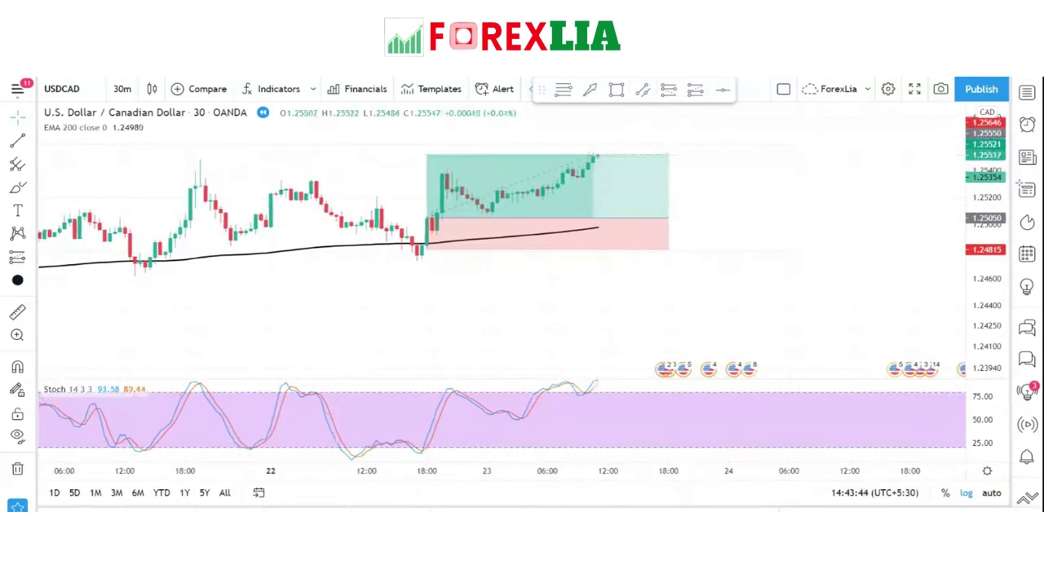
mouse_move(587, 145)
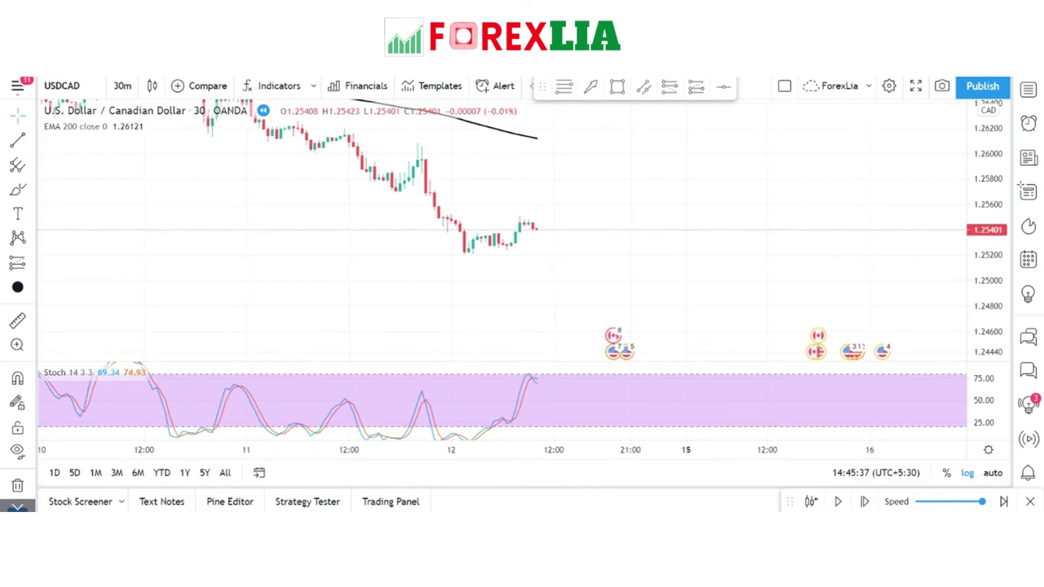
Rescale the price axis and shift the chart until the 12 March downtrend and 200 EMA fit
left_click_drag(994, 324, 998, 260)
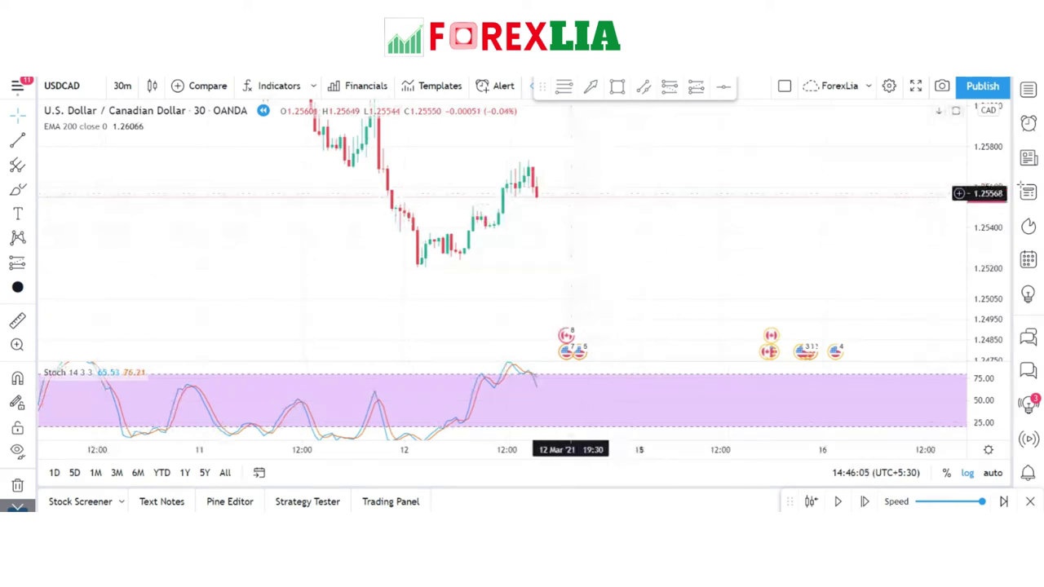
left_click_drag(571, 228, 567, 273)
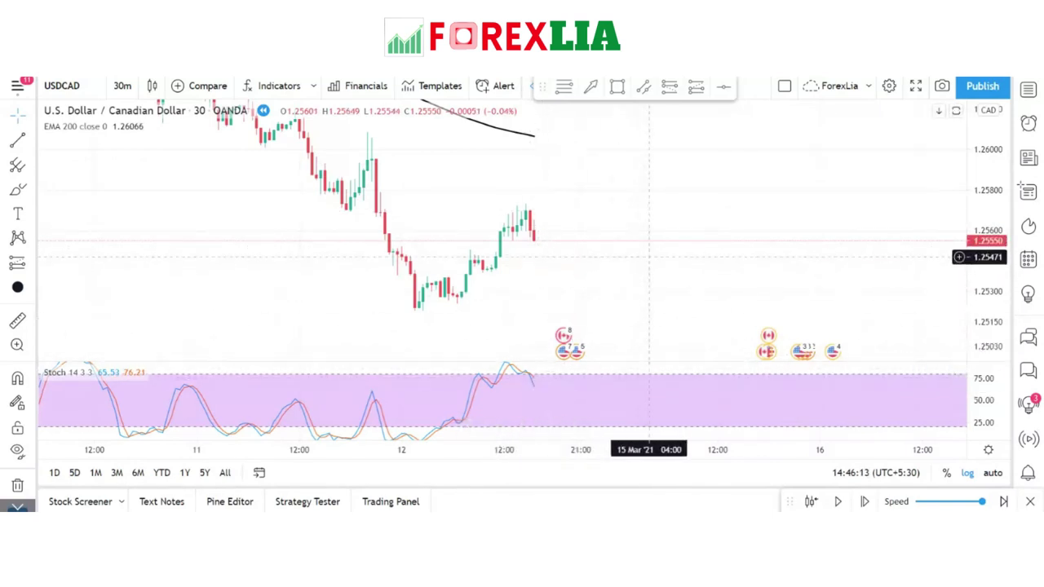
left_click_drag(983, 171, 978, 231)
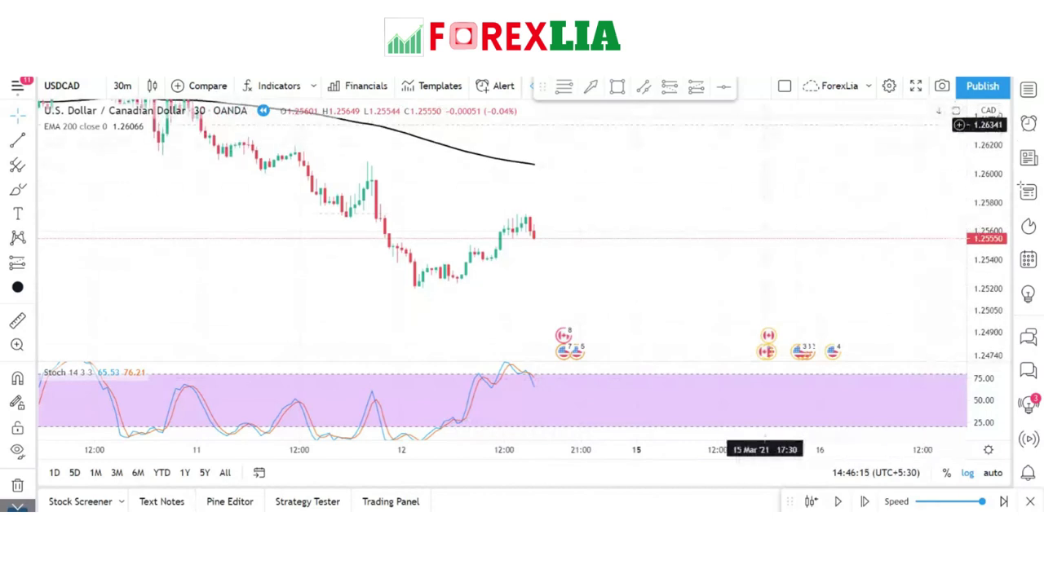
Draw a short position at 1.25550 with stop 1.25649 and target near 1.25352, then centre it
left_click(668, 87)
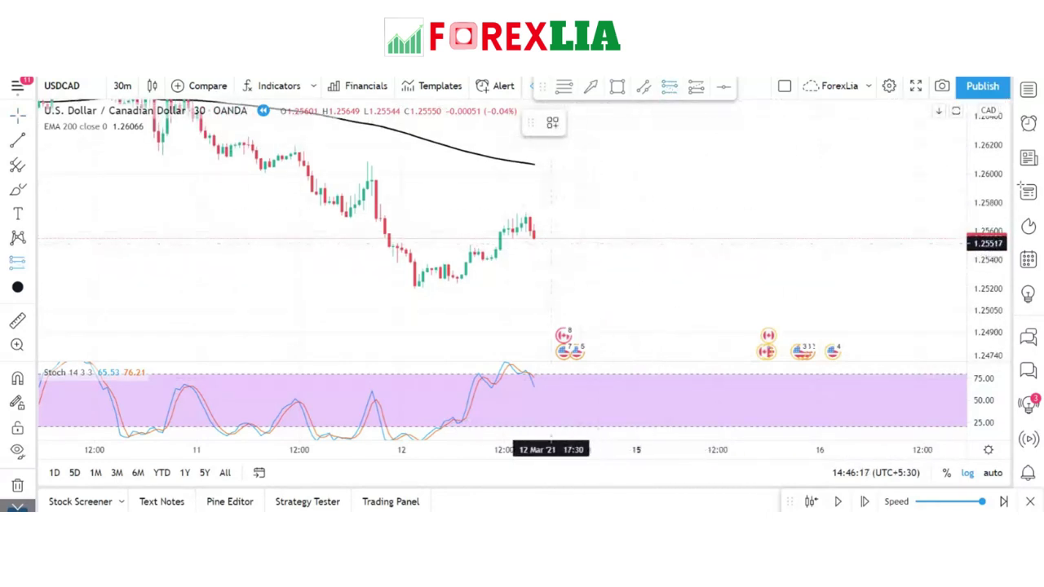
left_click(534, 238)
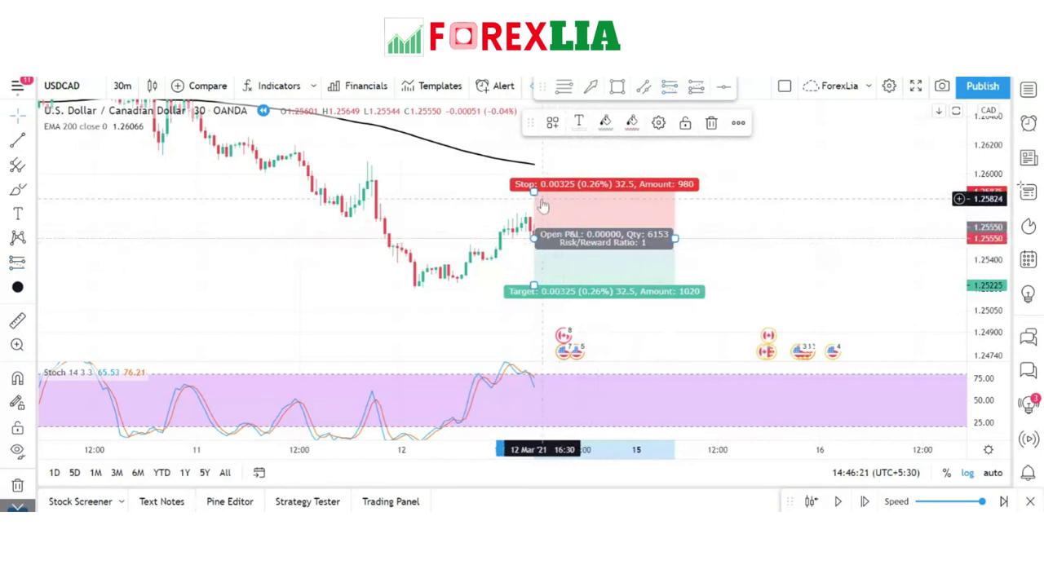
left_click_drag(534, 192, 538, 224)
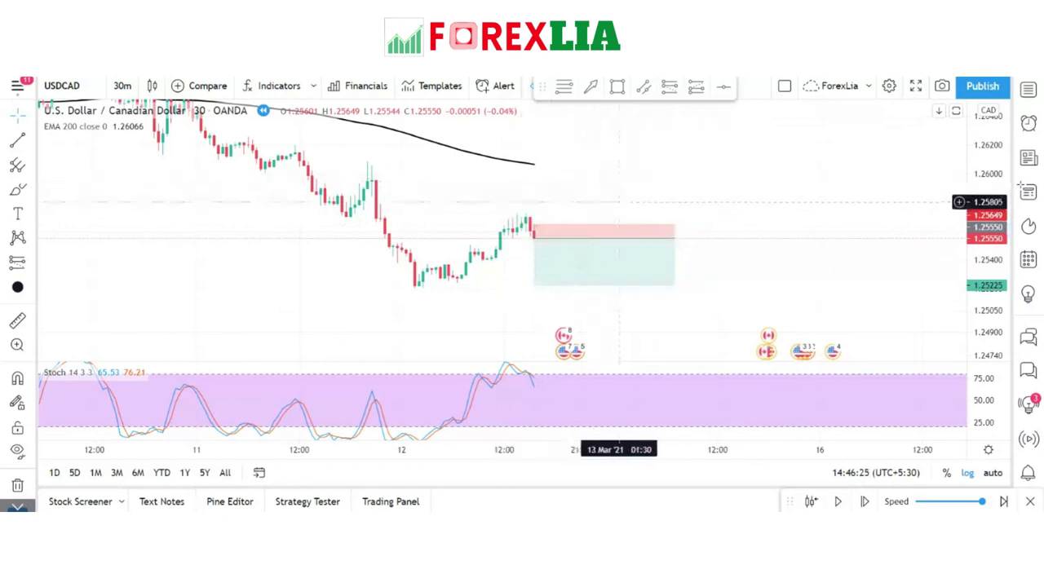
left_click_drag(533, 285, 534, 266)
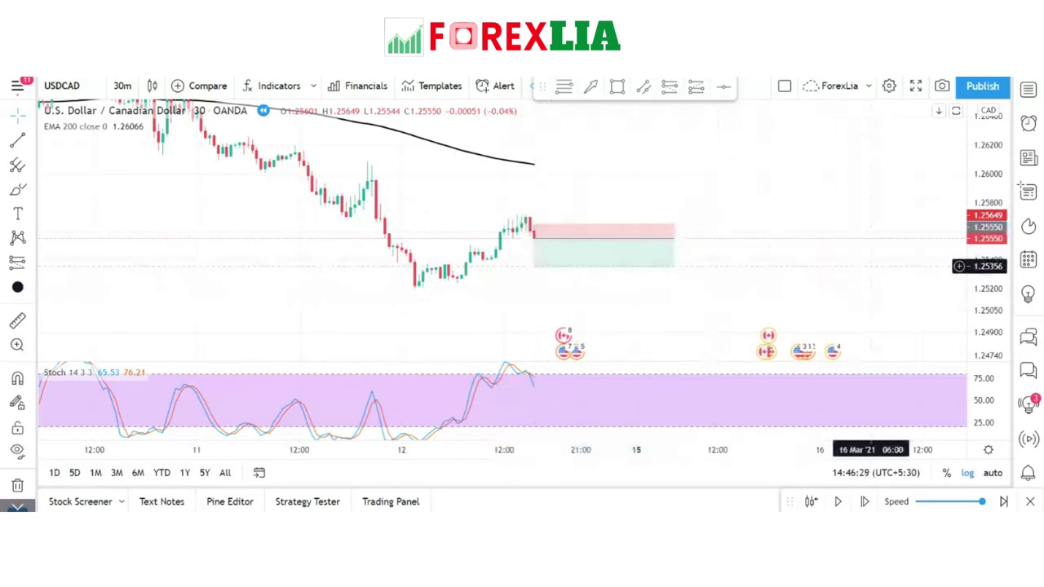
left_click_drag(967, 281, 960, 183)
left_click_drag(860, 248, 869, 161)
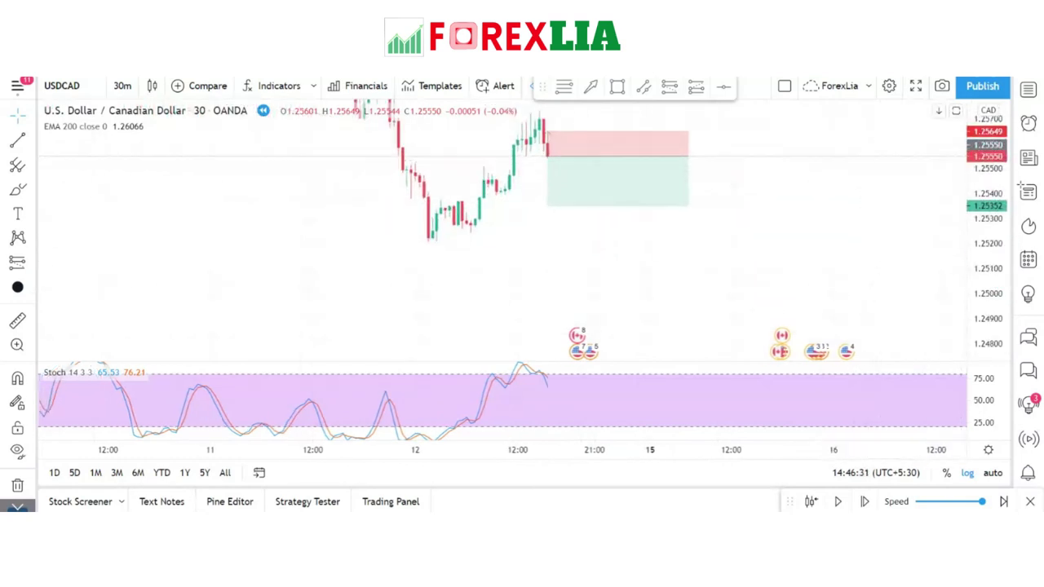